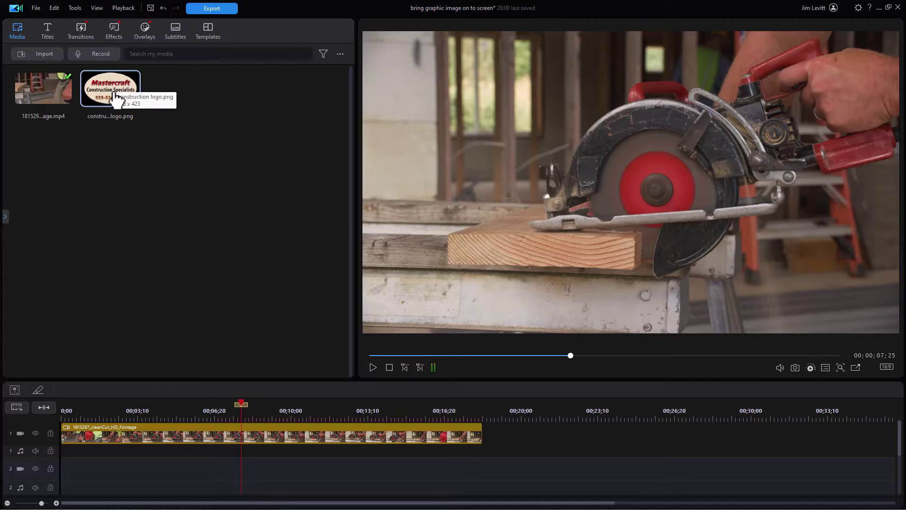
Step: Place the logo on track 2, stretch it to 00;18;10, and shrink it into the bottom-left corner
left_click_drag(112, 95, 75, 469)
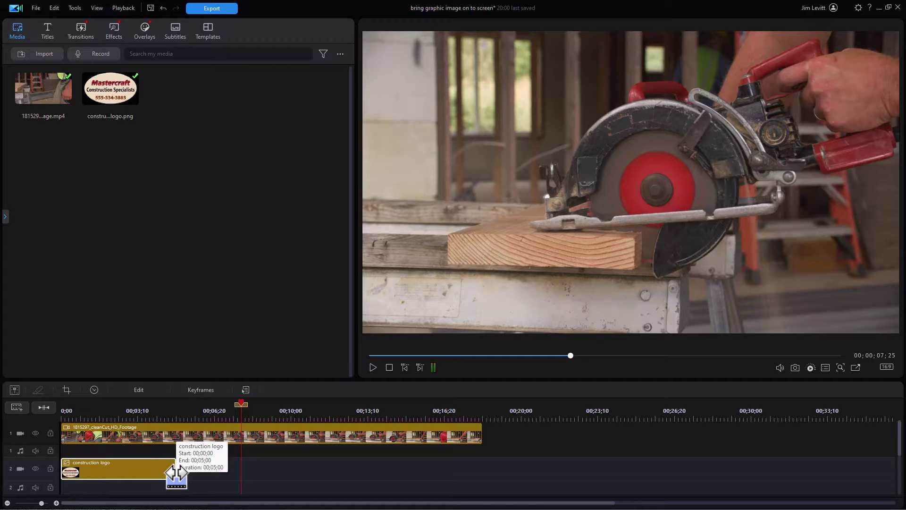
left_click_drag(179, 474, 482, 482)
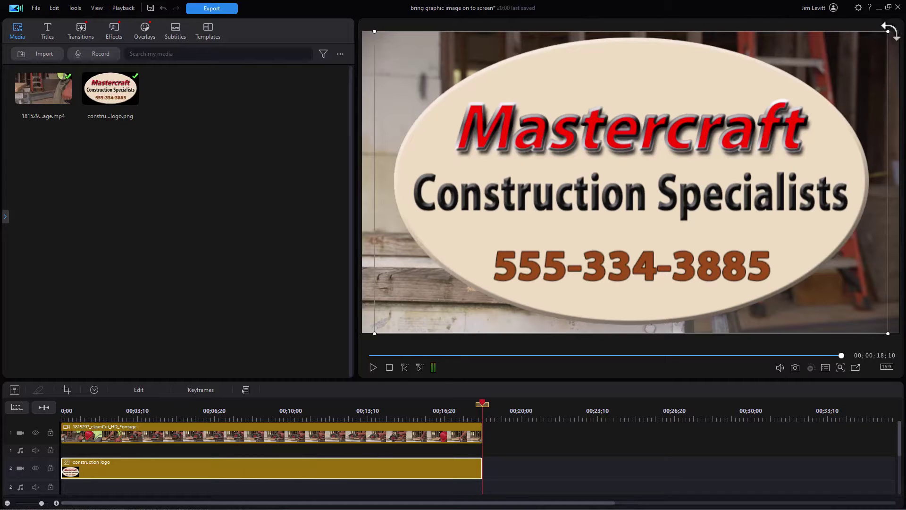
left_click_drag(887, 32, 555, 288)
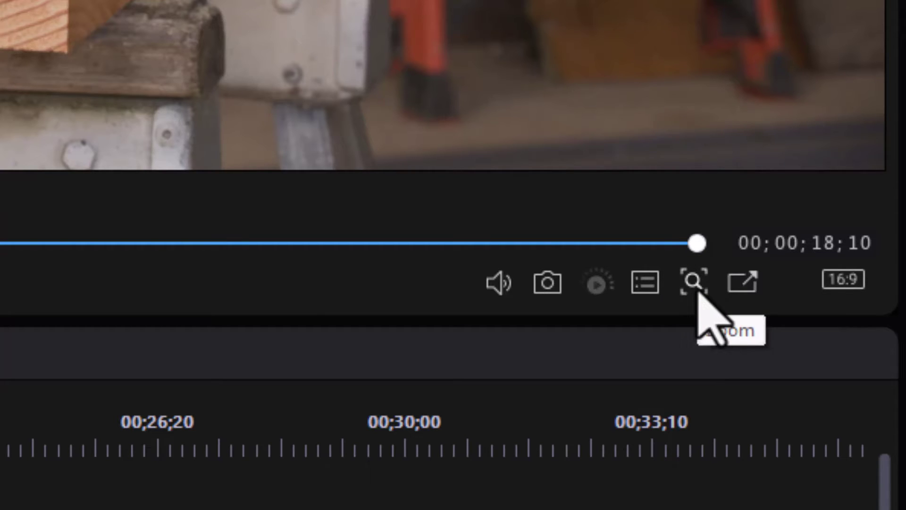
Step: Set the preview zoom to 50%, move the playhead to 08;04, and open the logo clip's tools
left_click(694, 283)
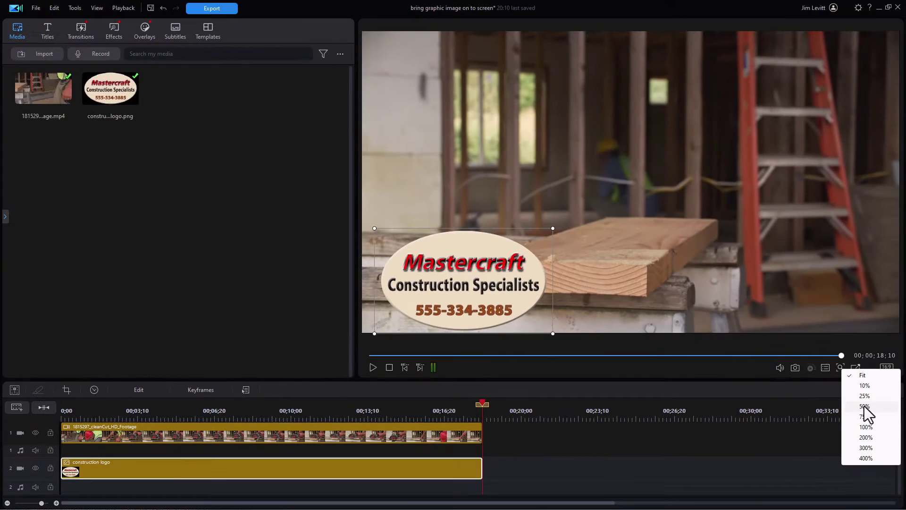
left_click(866, 406)
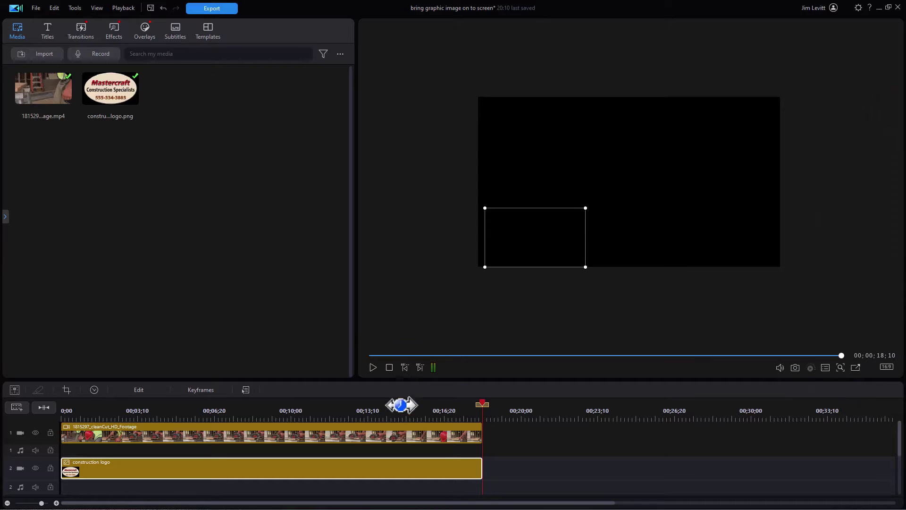
left_click_drag(484, 407, 277, 413)
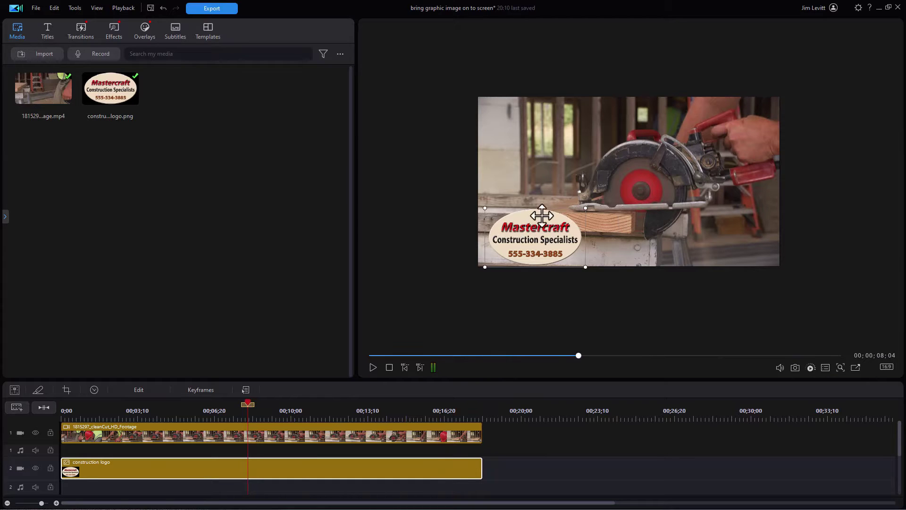
double_click(121, 468)
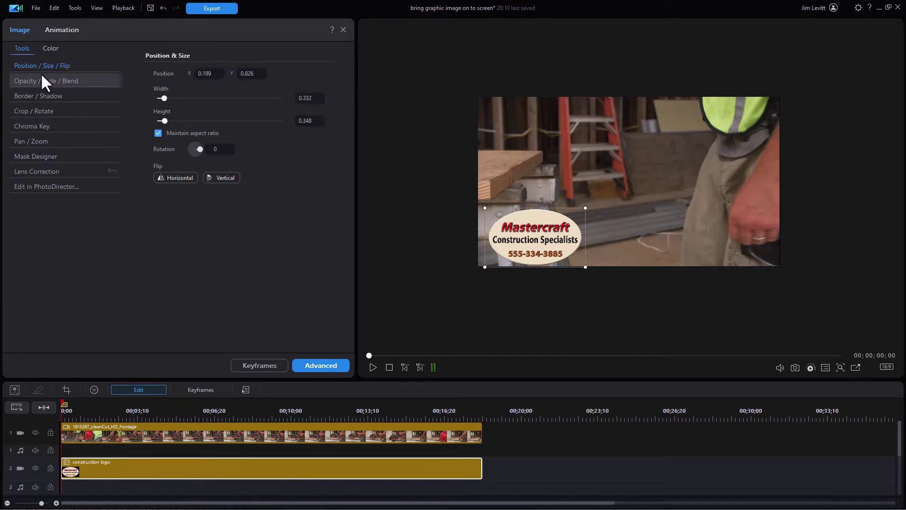
Step: Open Keyframe Settings for construction logo.png
left_click(261, 367)
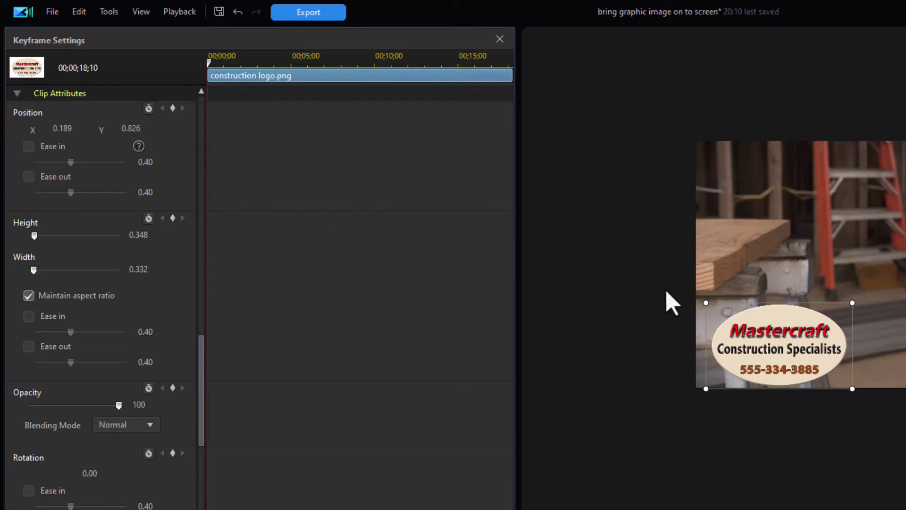
Step: Keyframe the logo from below the frame at 00;00 to the top-left corner (X 0.201, Y 0.251) at 3 seconds
left_click_drag(775, 350, 779, 437)
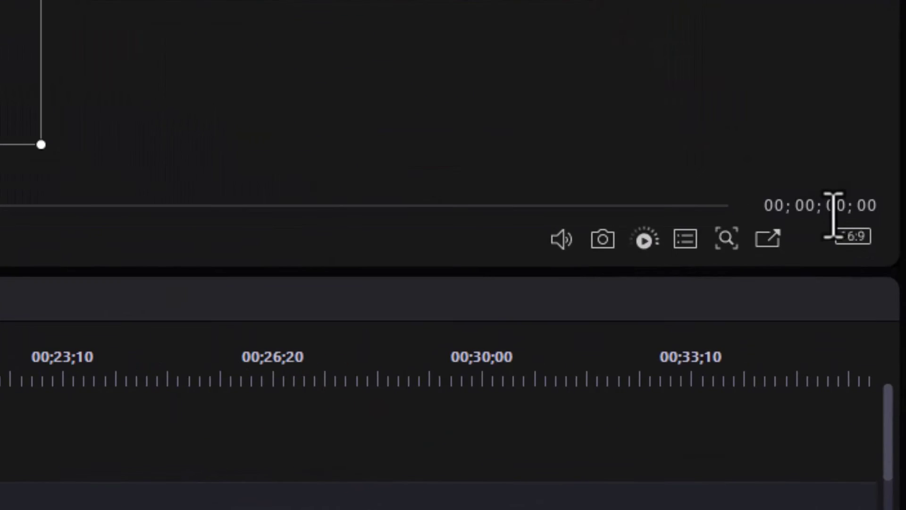
left_click(828, 214)
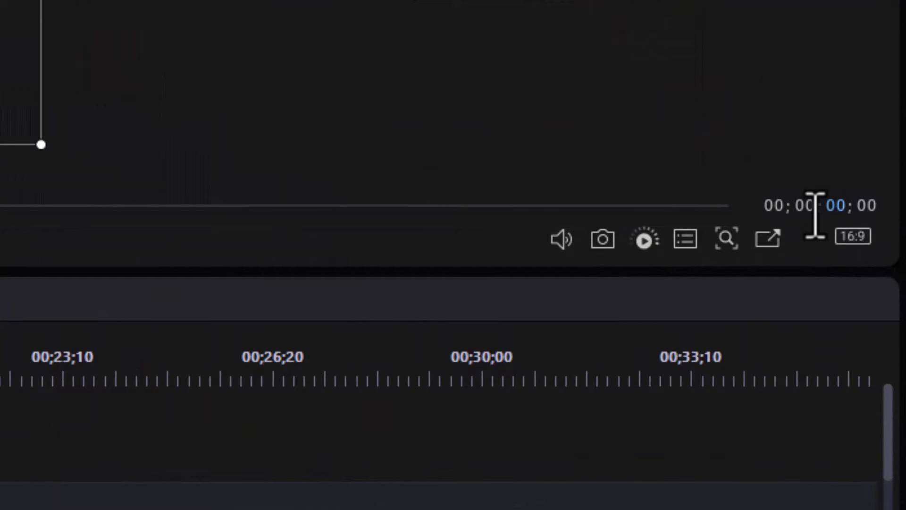
type("3")
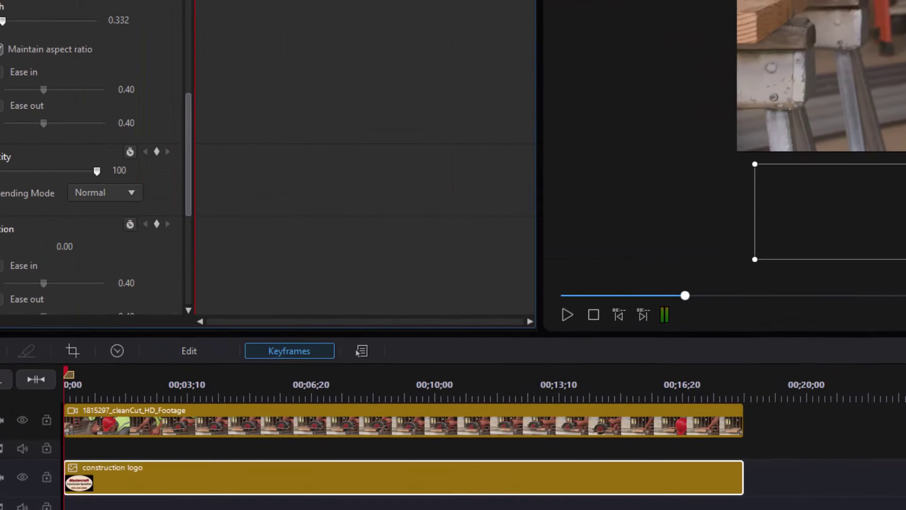
key("Return")
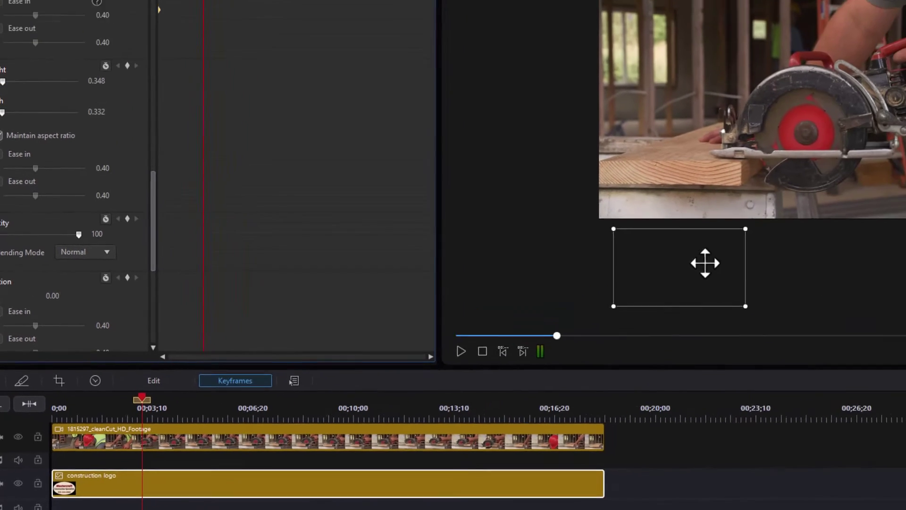
left_click_drag(865, 206, 905, 109)
left_click_drag(782, 200, 669, 72)
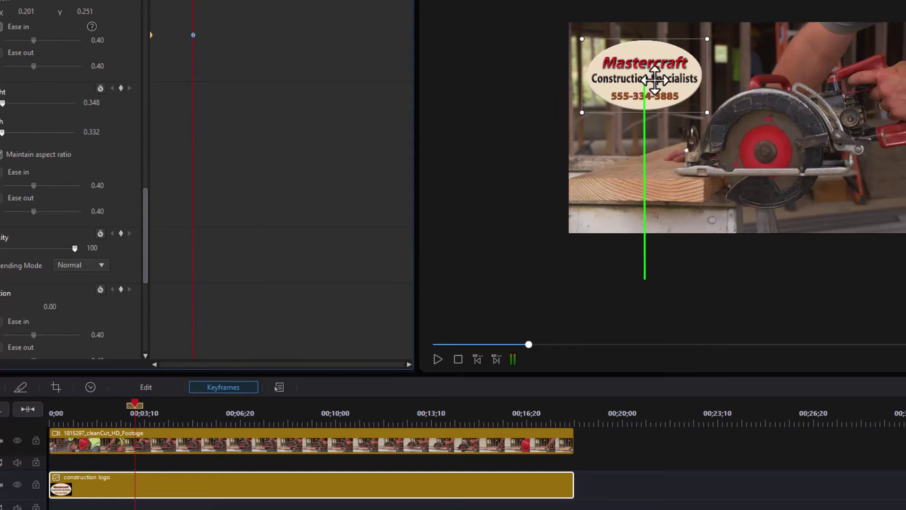
Step: Play the logo animation from the start to review it
left_click(456, 359)
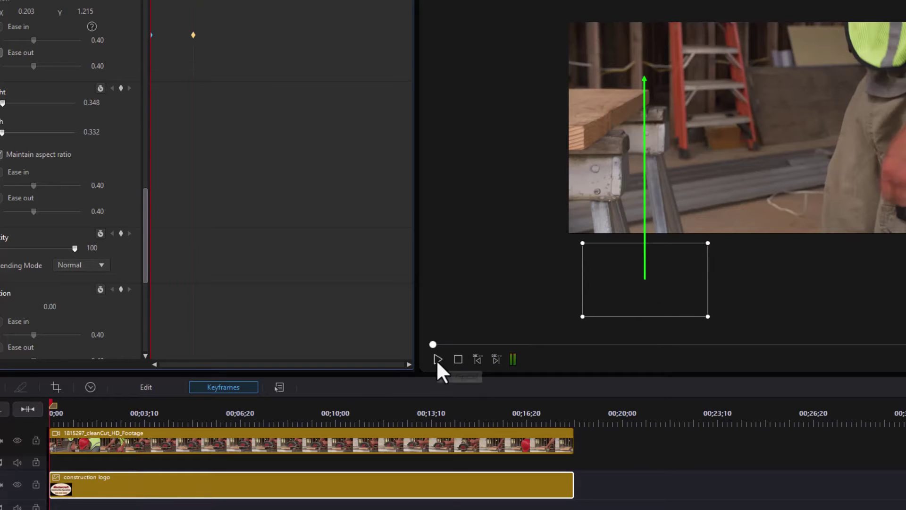
left_click(437, 360)
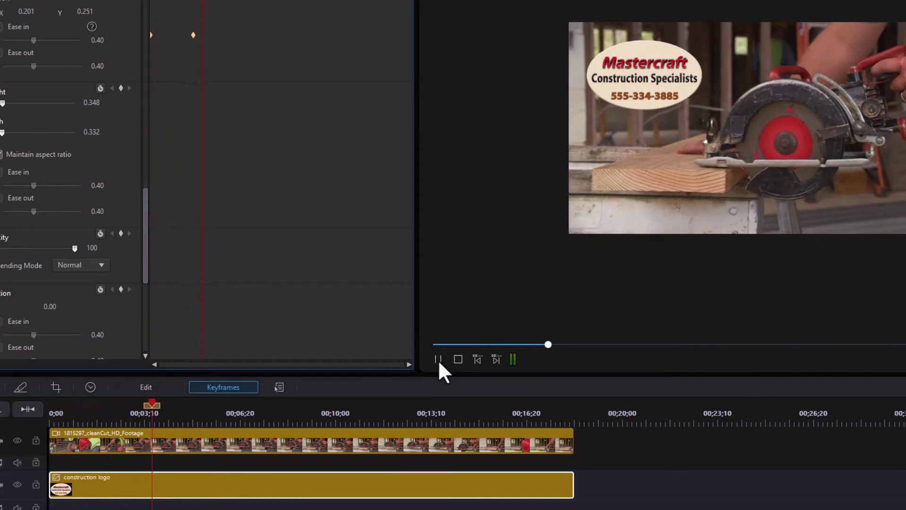
left_click(436, 359)
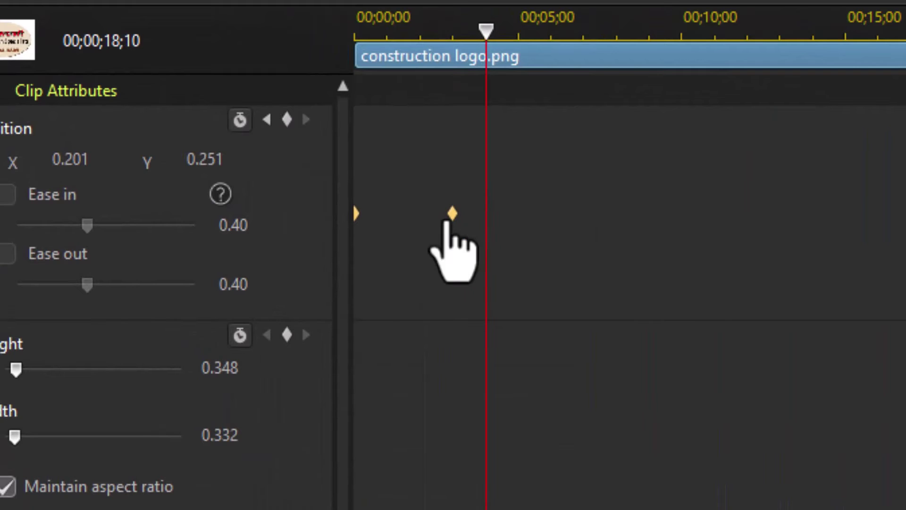
Step: Move the second Position keyframe earlier and replay the faster slide-in from the start
left_click(452, 213)
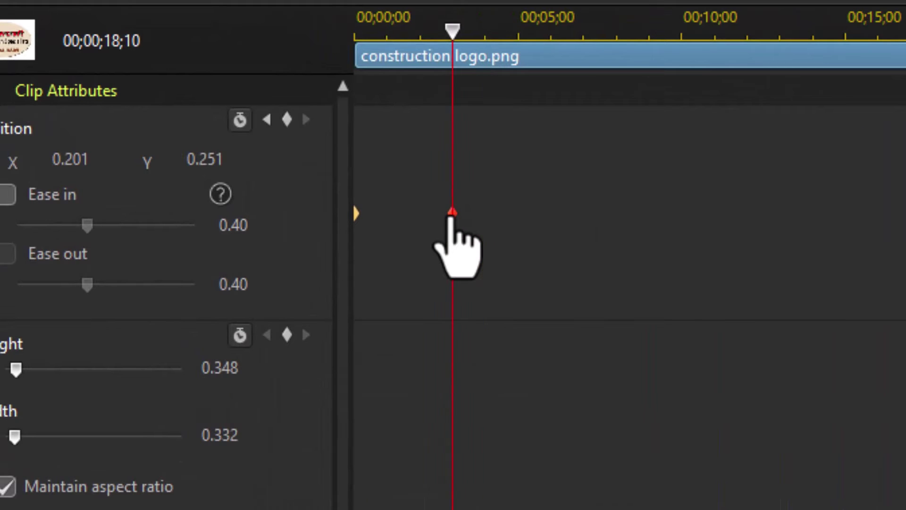
left_click_drag(450, 217, 424, 223)
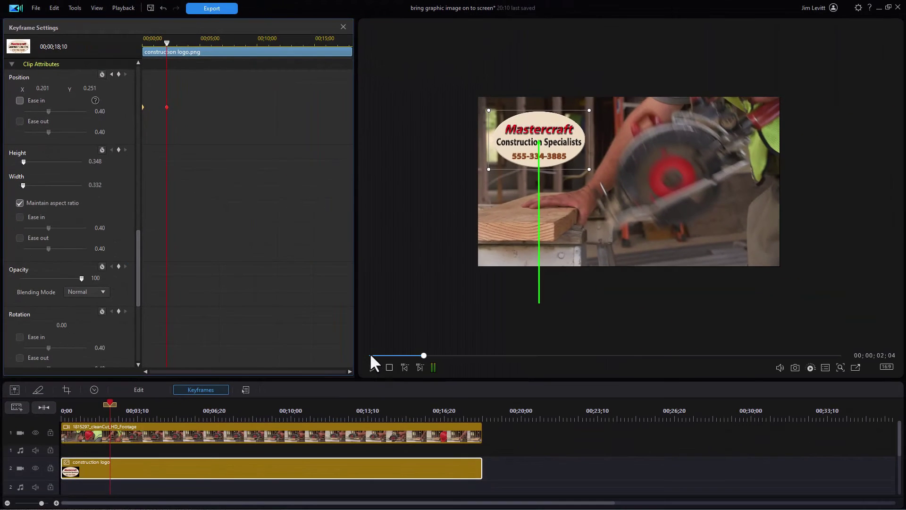
left_click(393, 372)
left_click(373, 367)
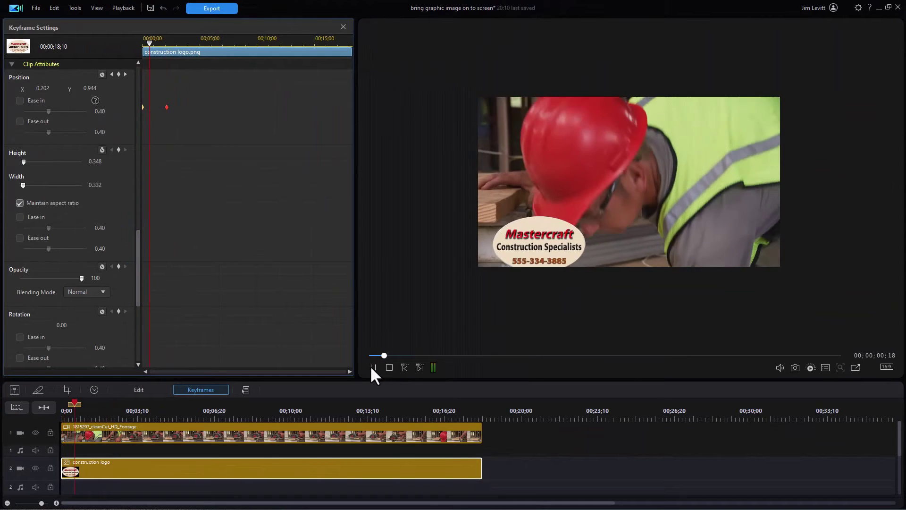
left_click(372, 367)
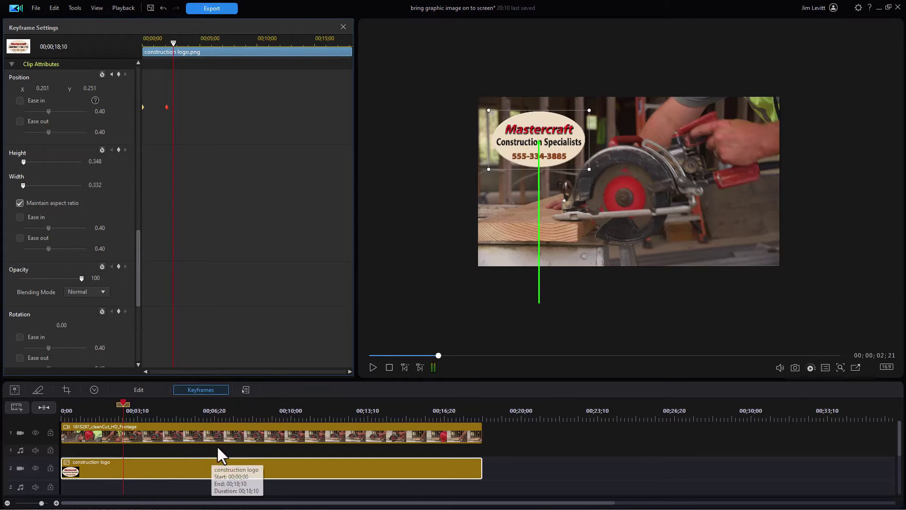
Step: Remove all keyframes from the logo clip
left_click(167, 106)
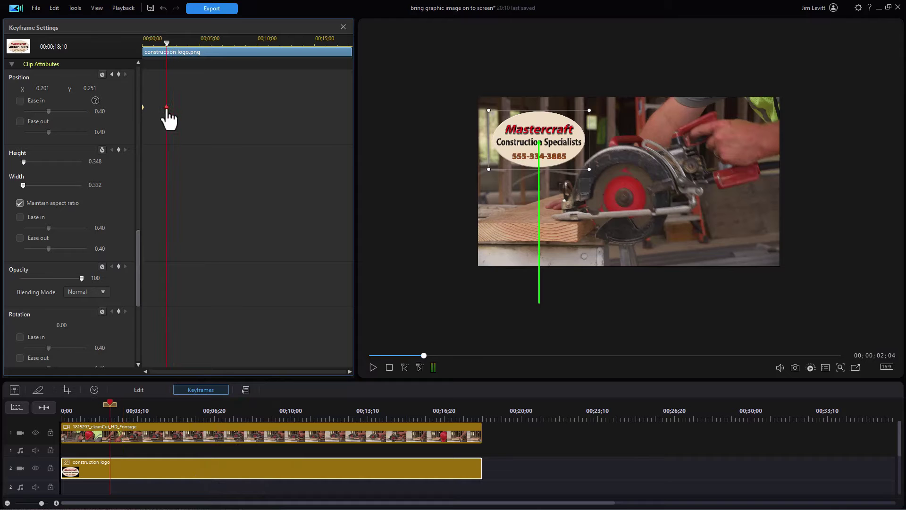
right_click(166, 107)
left_click(199, 127)
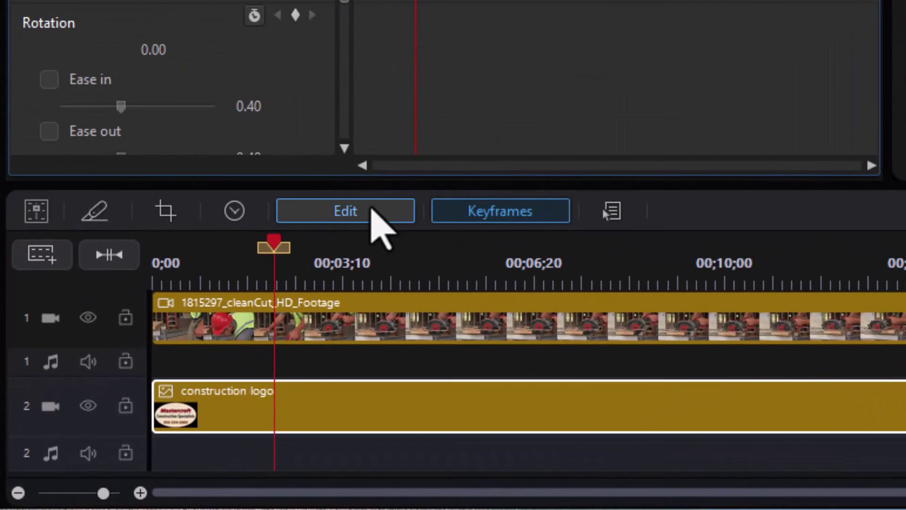
Step: Open the logo in Advanced Editing and hide the timeline to enlarge the preview
left_click(151, 390)
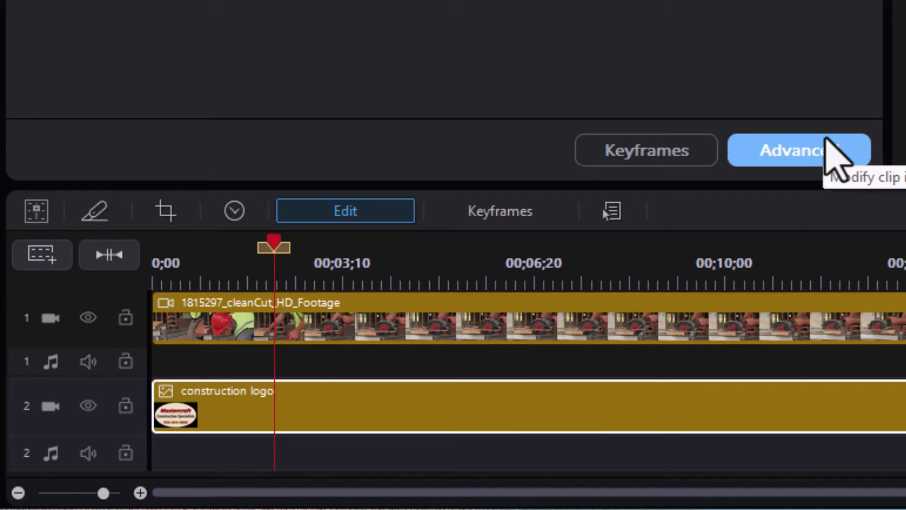
left_click(823, 144)
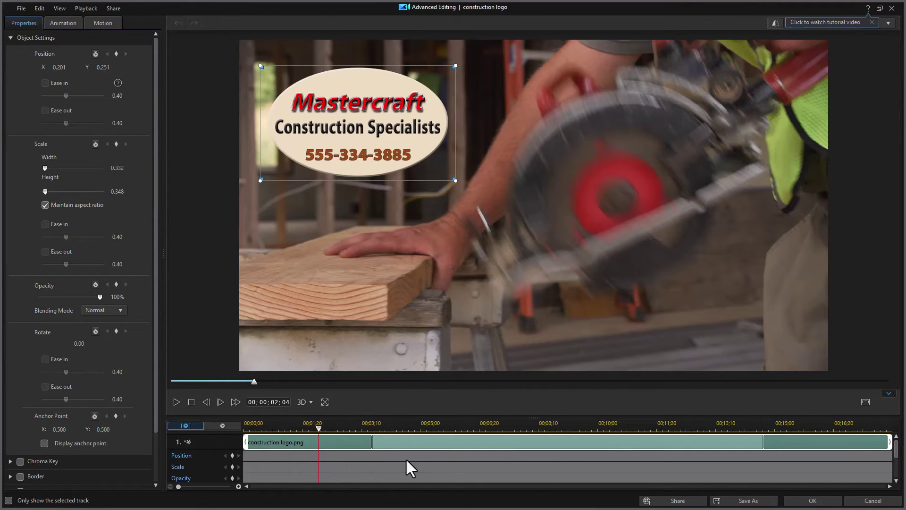
left_click(889, 394)
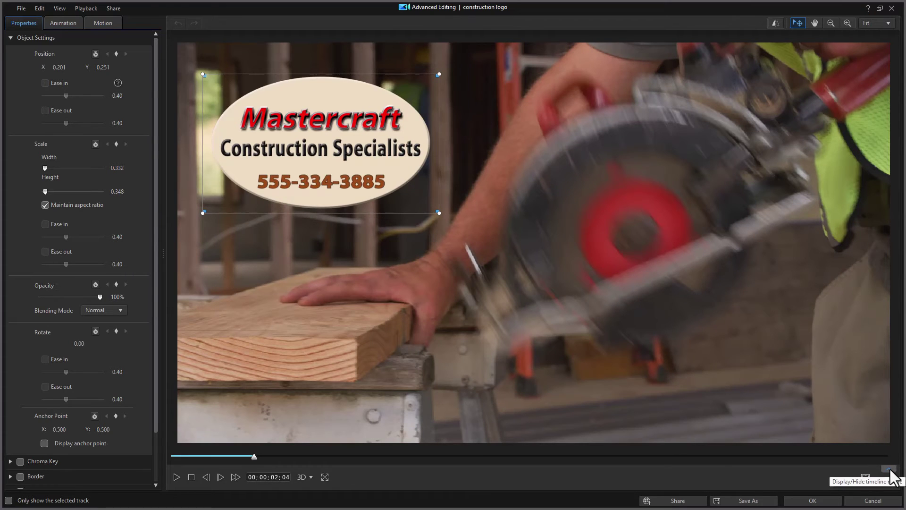
Step: Add a Position keyframe for the logo at 00;00;00;00
left_click(890, 469)
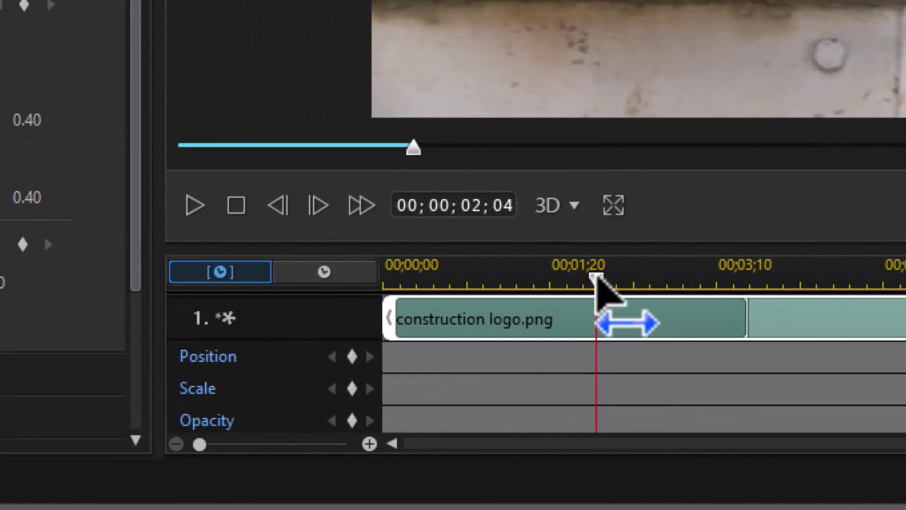
left_click_drag(596, 278, 294, 284)
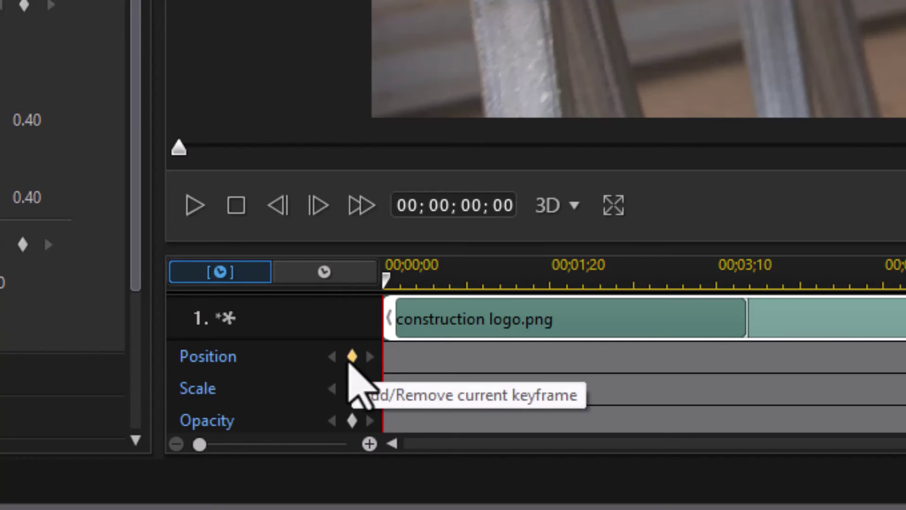
left_click(351, 359)
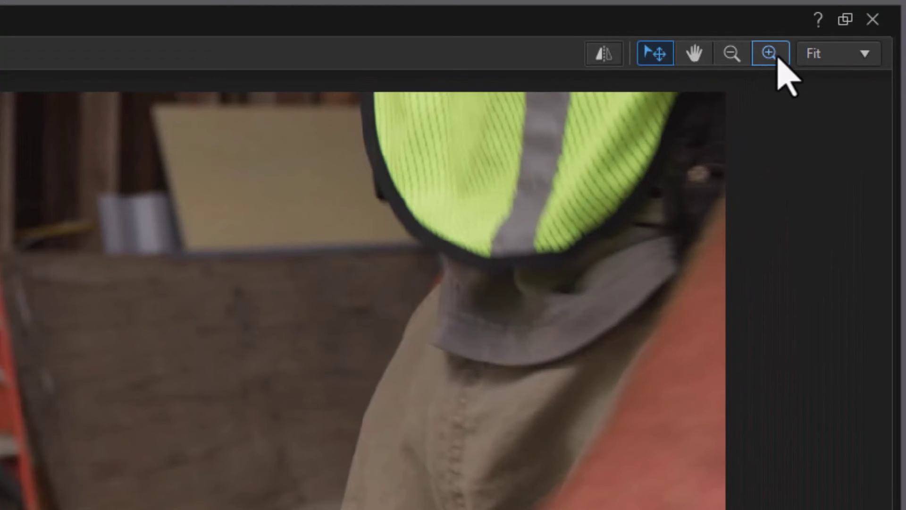
Step: Zoom the preview out to show the area beyond the video frame
left_click(731, 54)
left_click(731, 54)
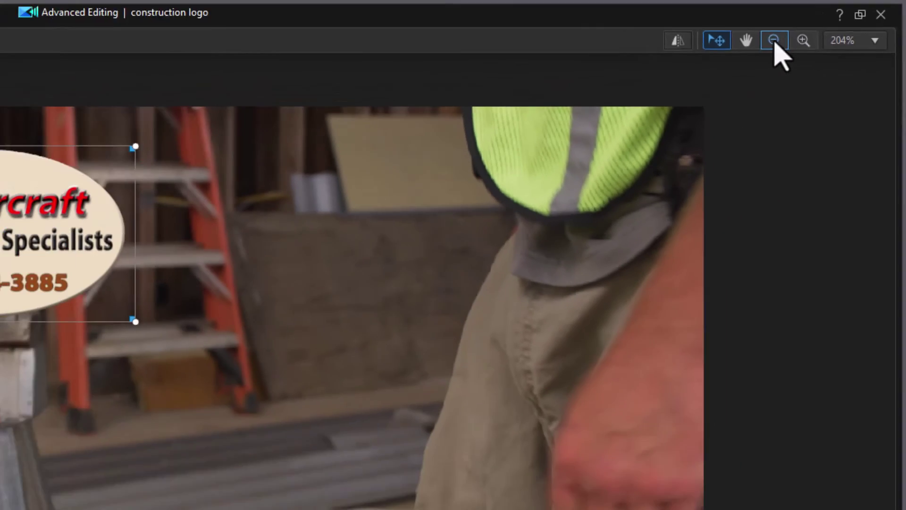
left_click(732, 55)
left_click(807, 30)
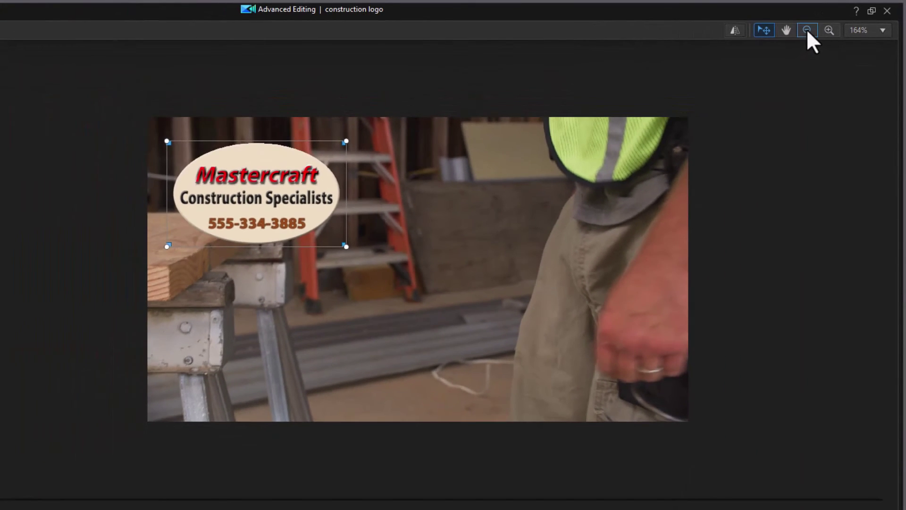
Step: Keyframe the logo from below the frame at 00;00 up into the top-right corner at 00;00;03;00
left_click_drag(269, 179, 250, 483)
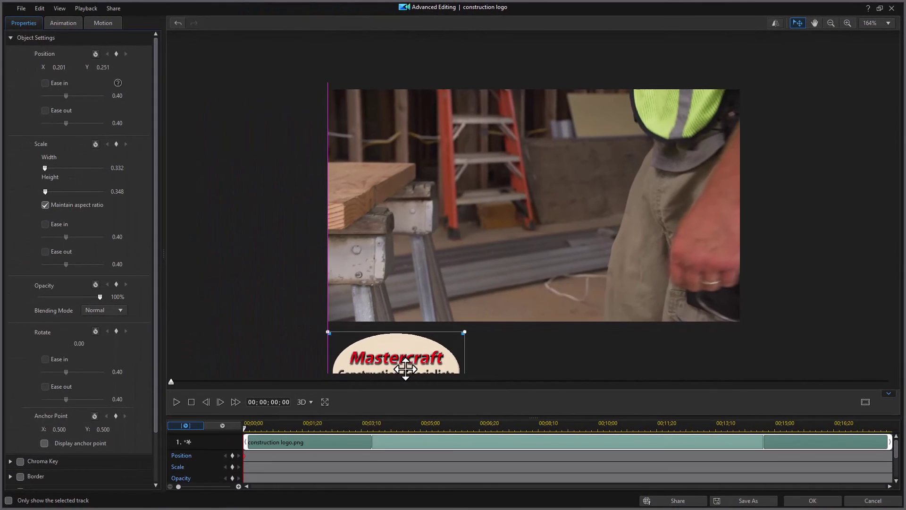
left_click_drag(405, 368, 668, 354)
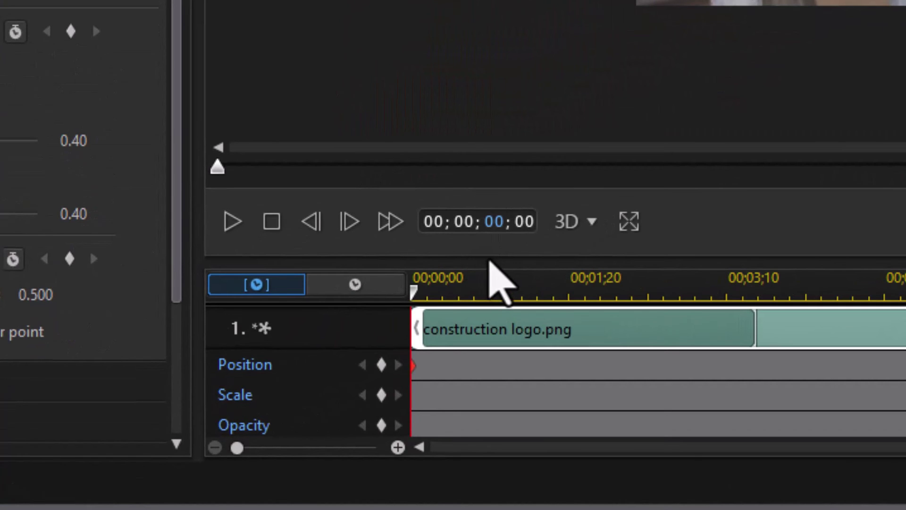
type("3")
key("Return")
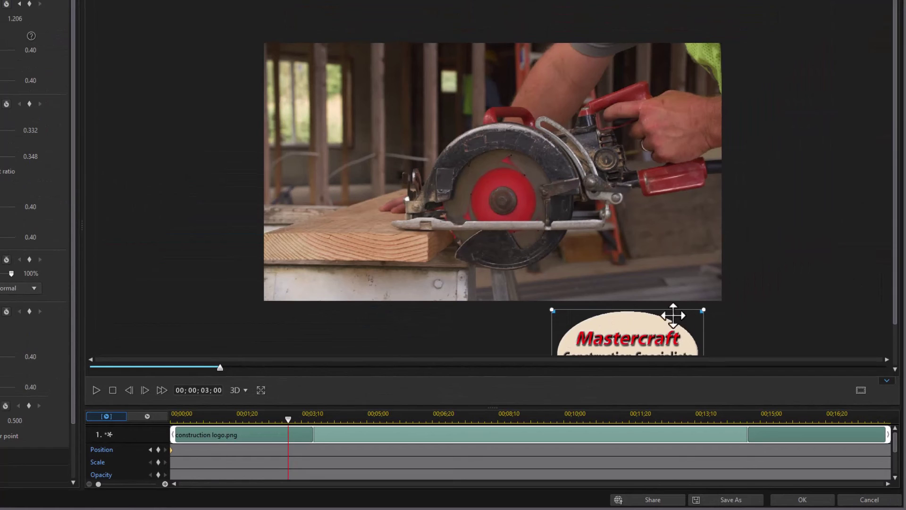
left_click_drag(645, 323, 640, 70)
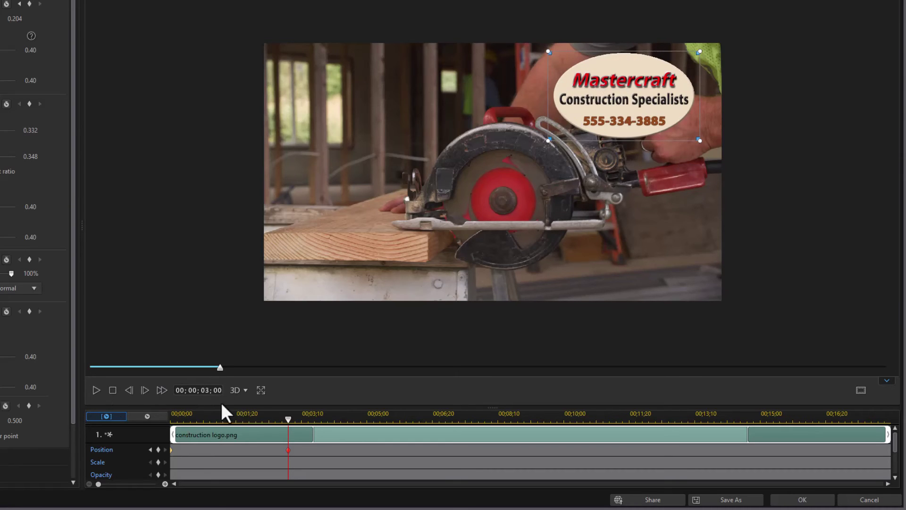
Step: Preview the slide-in from the clip start, then accept it with OK
left_click_drag(221, 375, 71, 384)
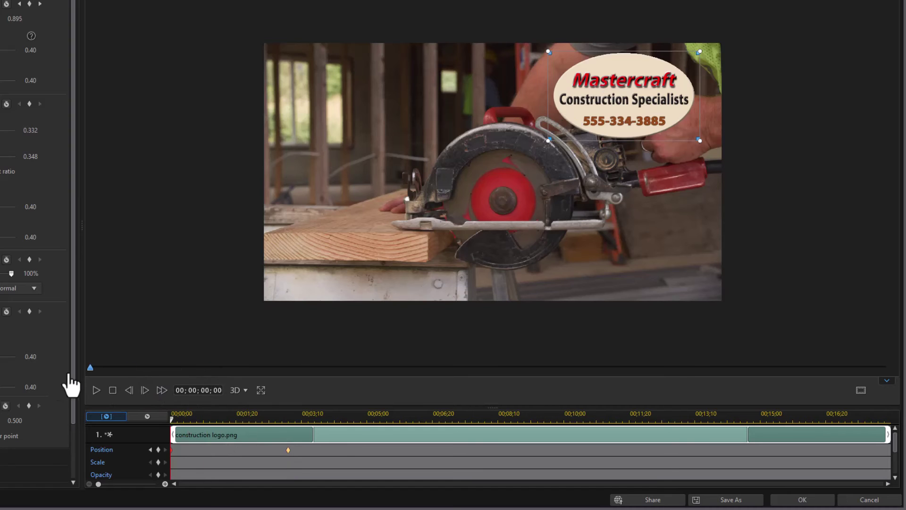
left_click(96, 391)
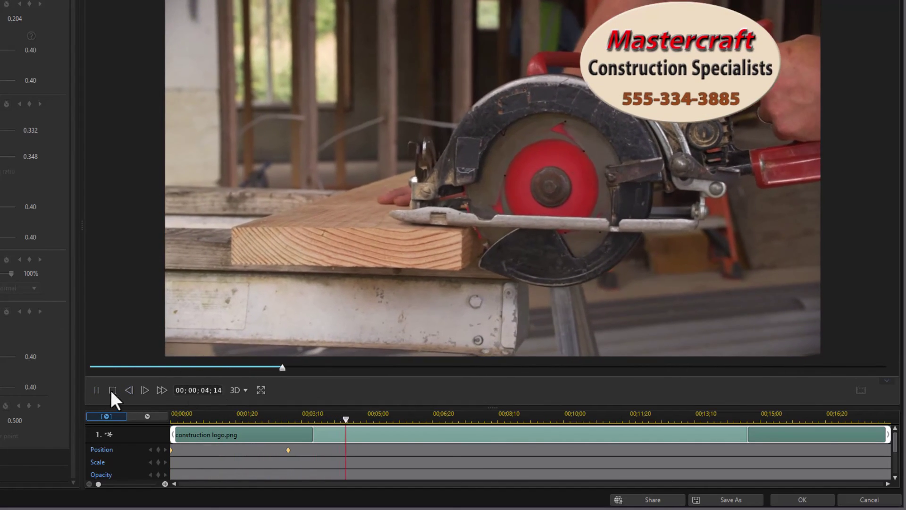
left_click(98, 390)
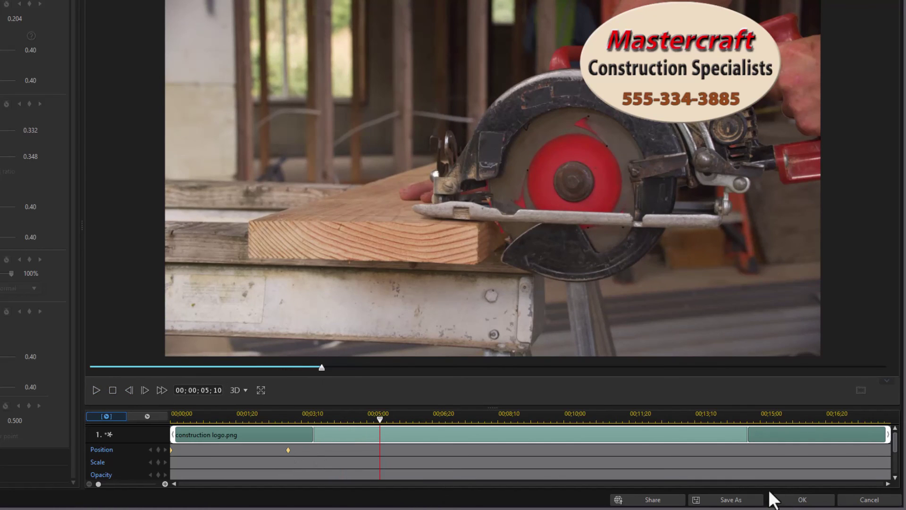
left_click(804, 499)
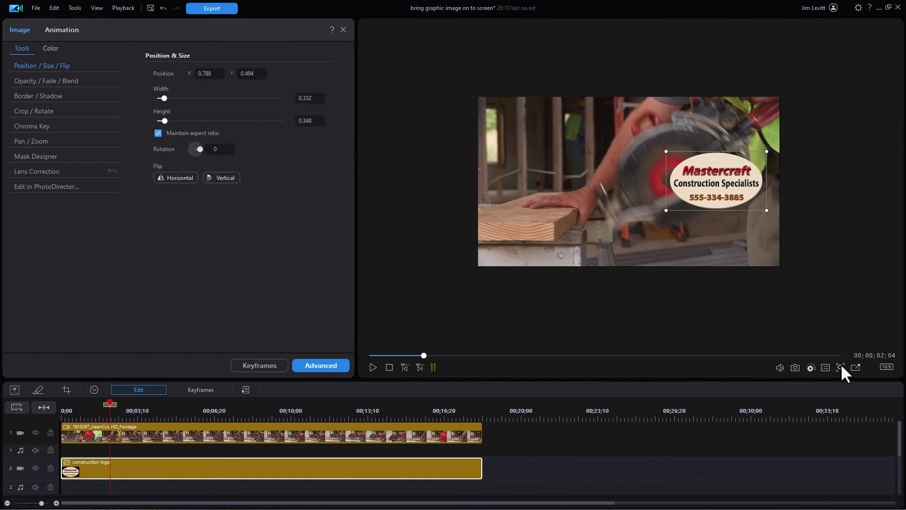
Step: Set the preview zoom to Fit
left_click(840, 368)
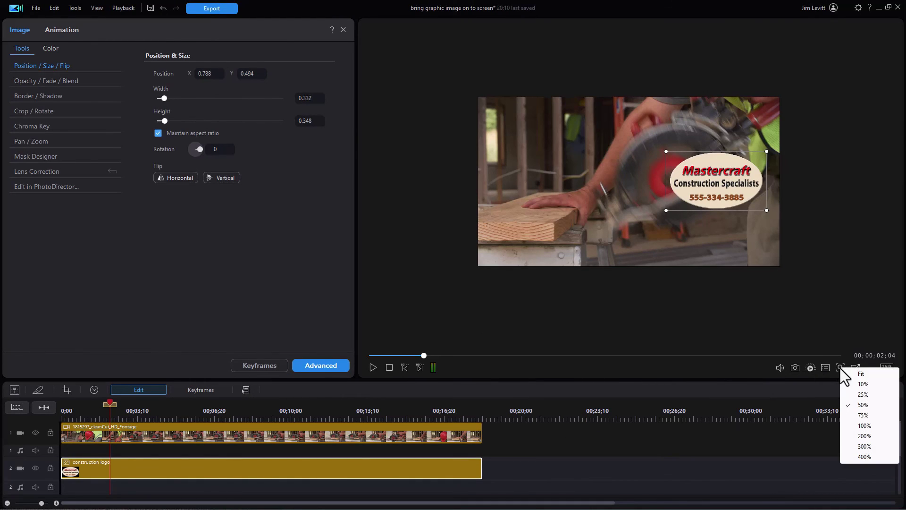
left_click(868, 375)
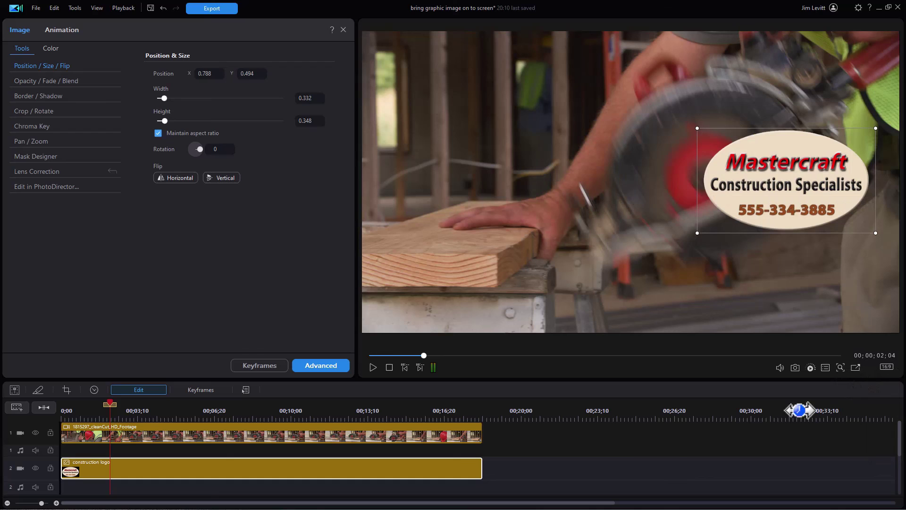